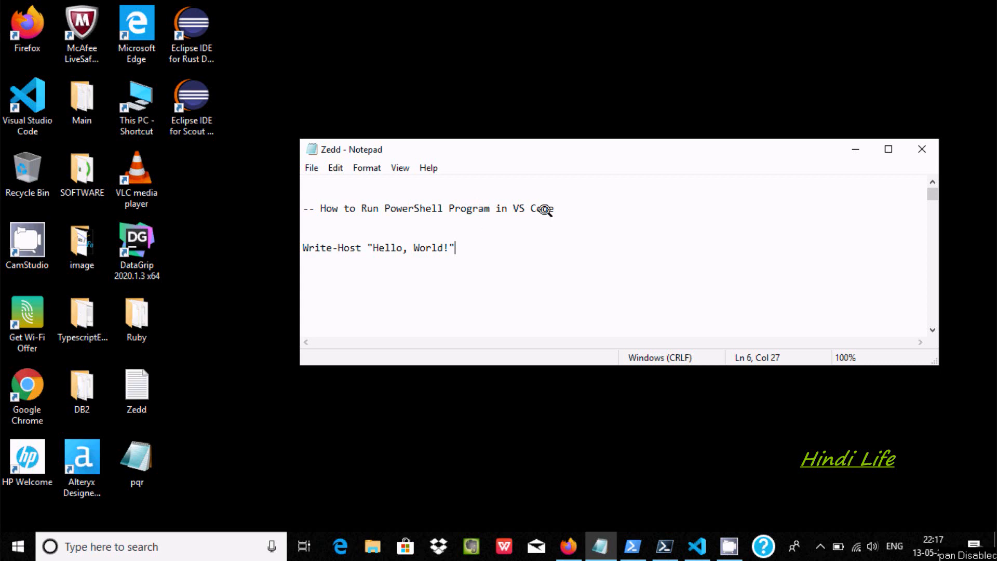
Launch Windows PowerShell from the taskbar search while keeping the Notepad notes open.
left_click(562, 206)
triple_click(562, 206)
left_click(378, 229)
left_click(118, 545)
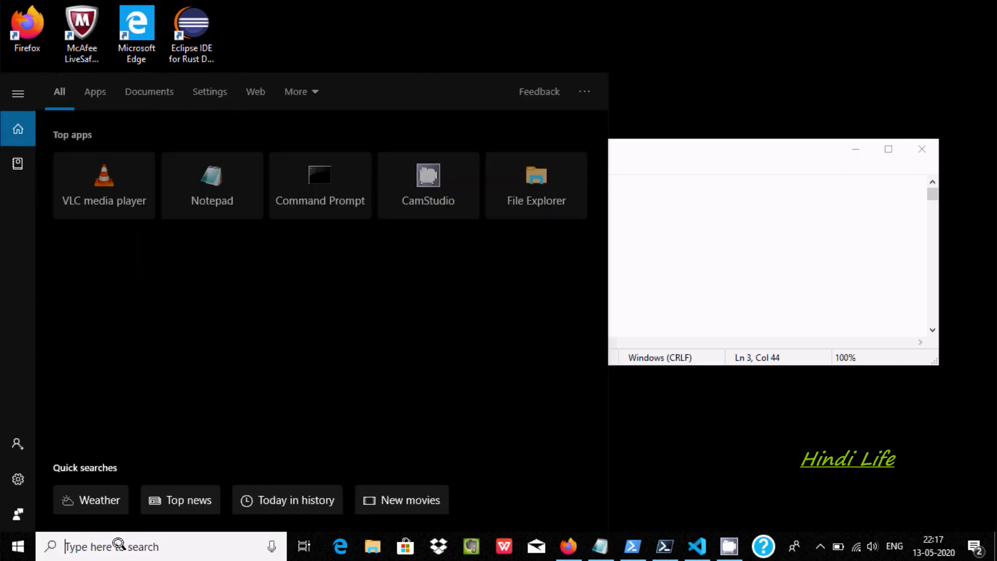
type("powe")
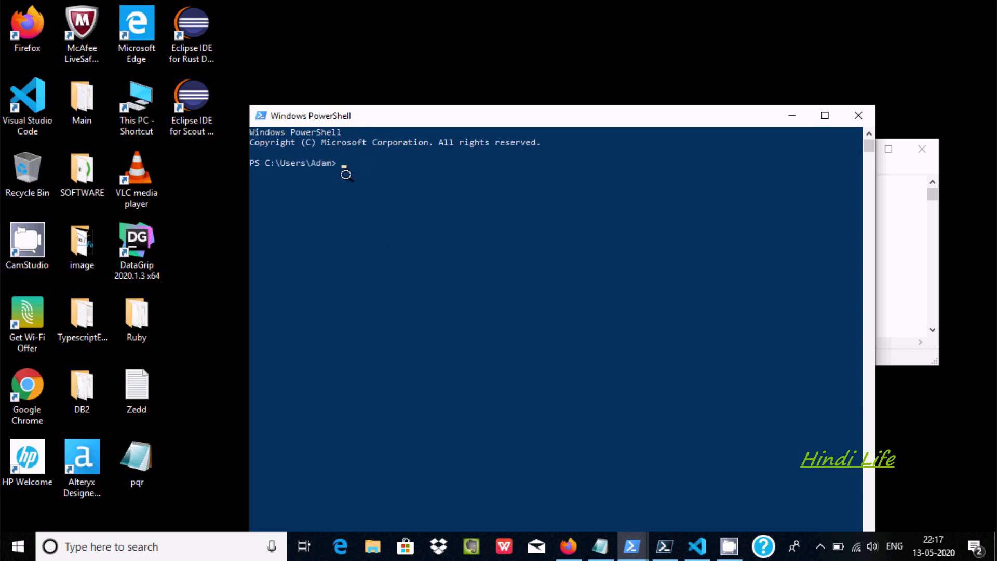
Copy the Write-Host "Hello, World!" line from Notepad and run it in PowerShell, printing Hello, World!
left_click(879, 238)
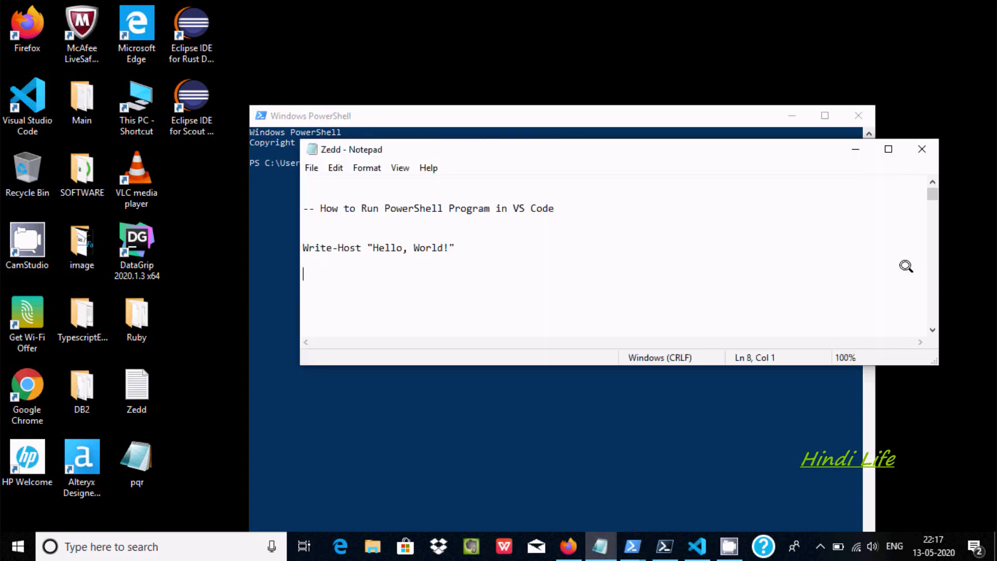
triple_click(454, 246)
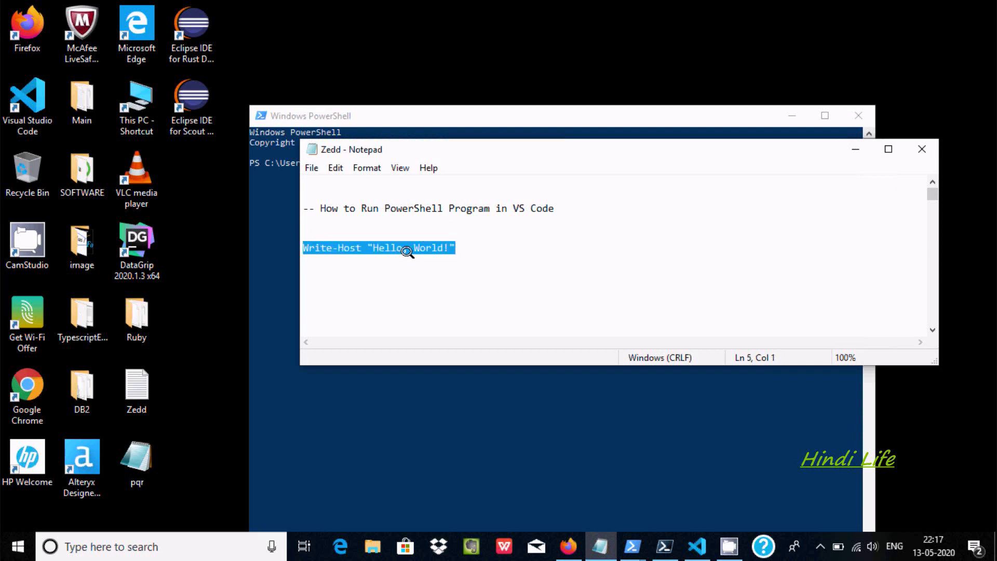
right_click(410, 250)
left_click(448, 296)
left_click(401, 113)
right_click(382, 300)
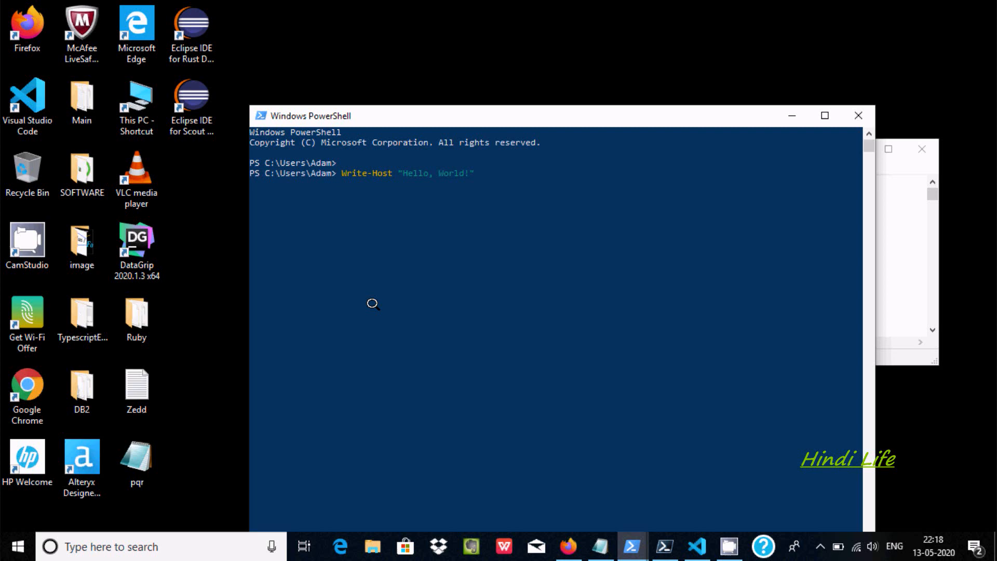
key("Return")
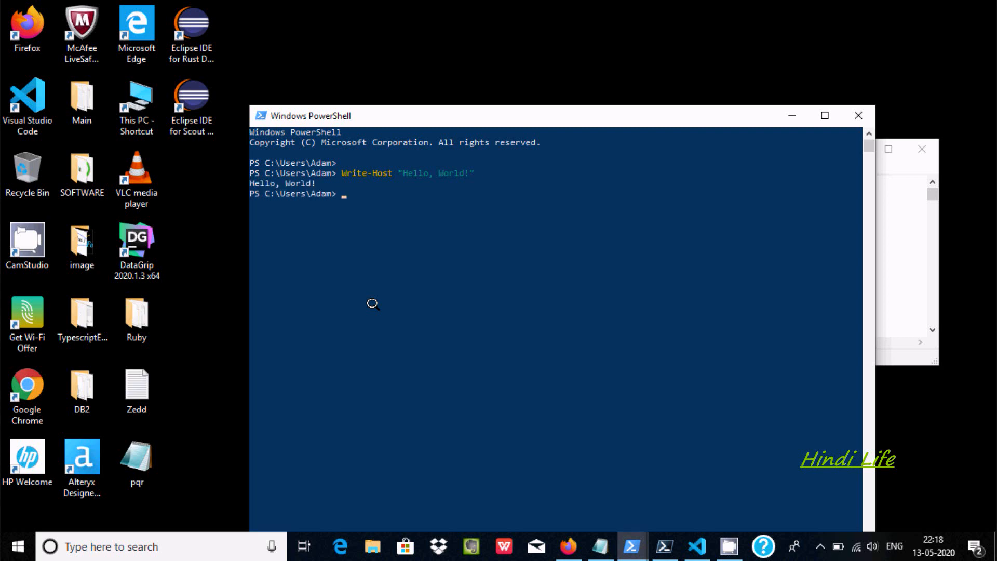
Switch to Visual Studio Code and create a new test.ps1 file in the TypescriptExample folder.
left_click(792, 116)
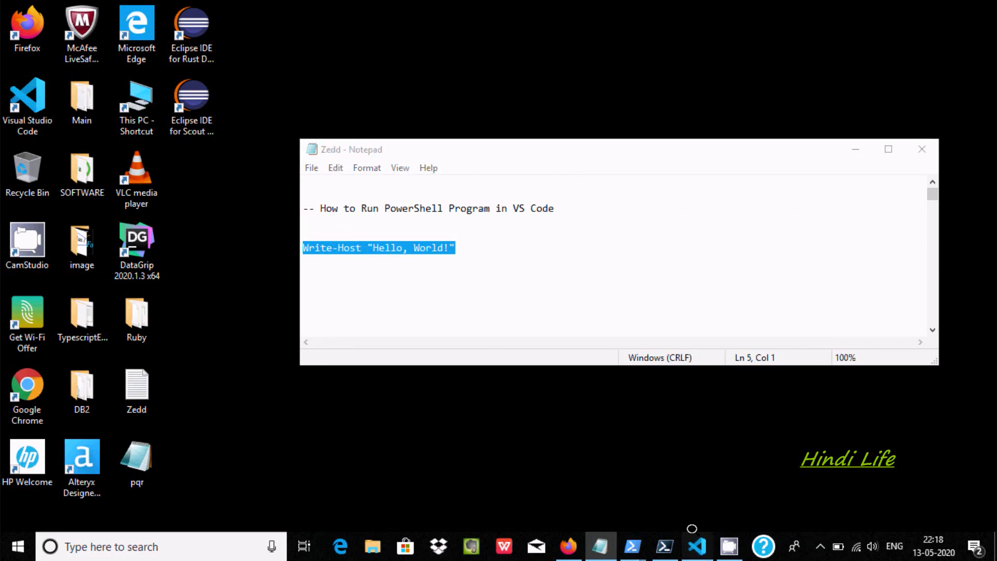
left_click(696, 546)
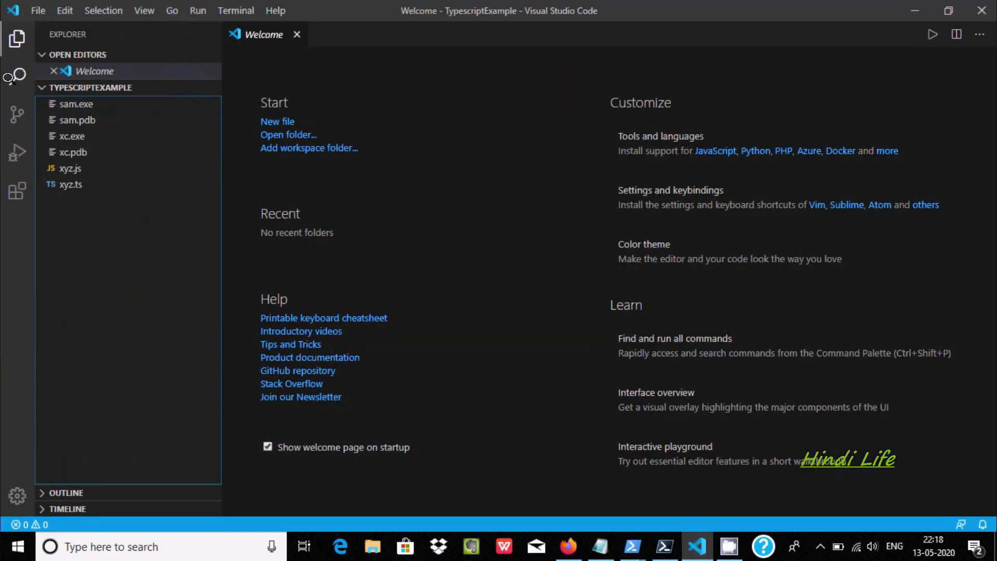
mouse_move(90, 88)
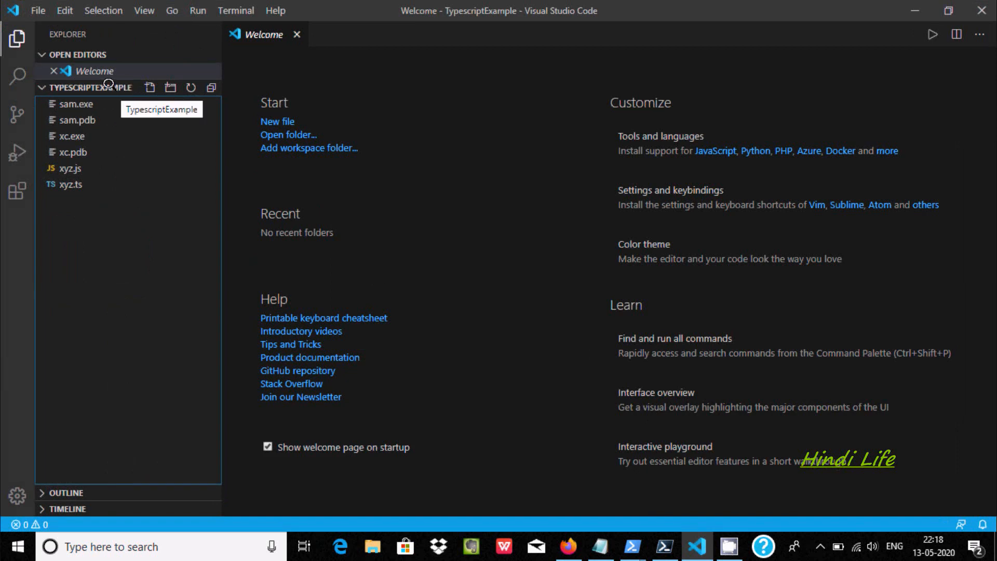
left_click(149, 86)
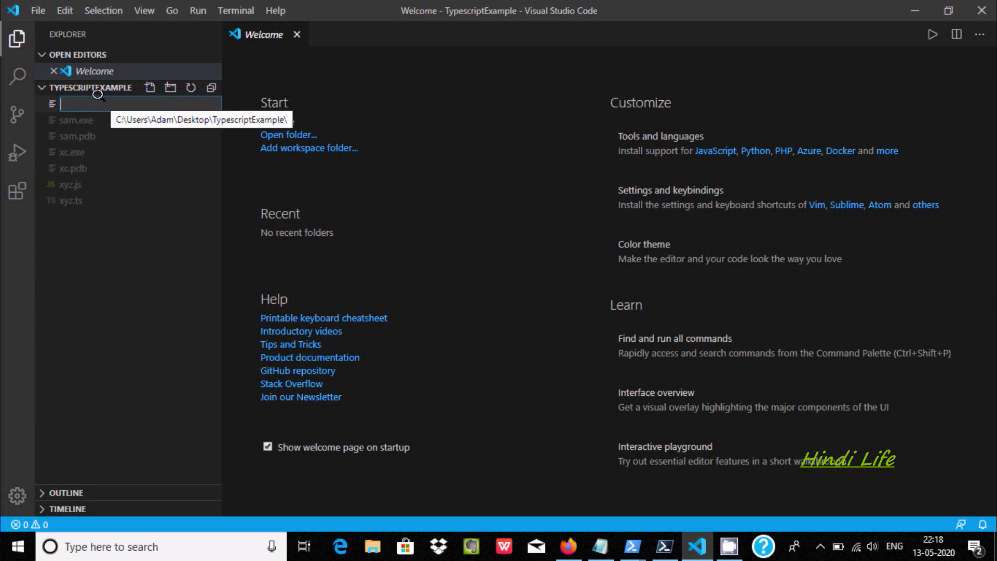
type("test.p")
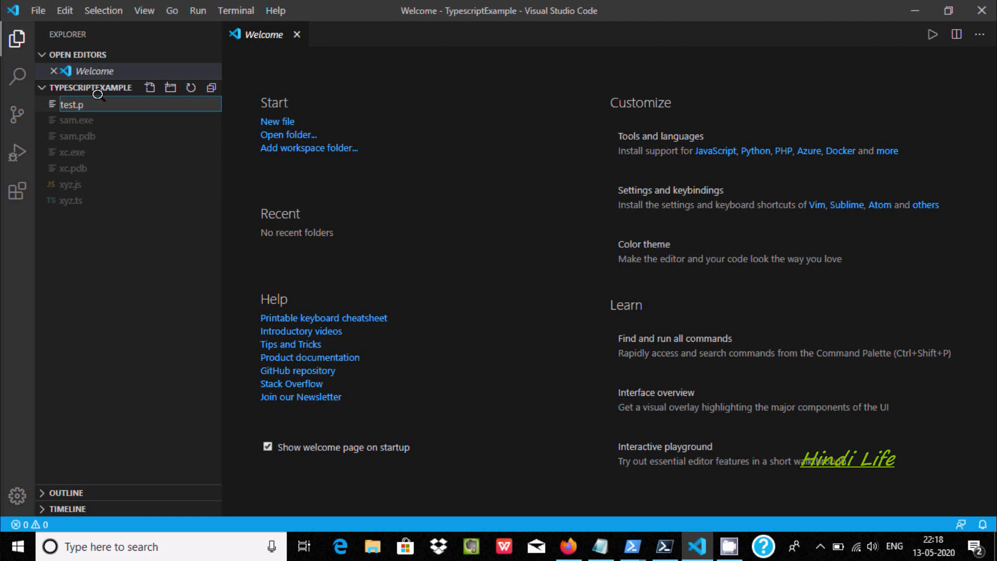
type("s1")
key("Return")
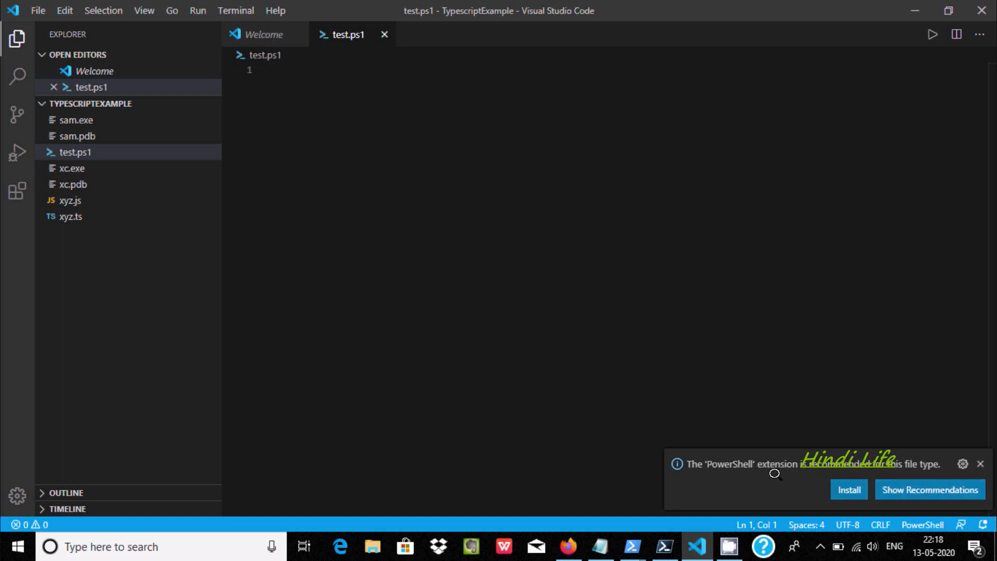
Install the recommended PowerShell extension and review its Feature Contributions, Changelog and Dependencies.
left_click(841, 490)
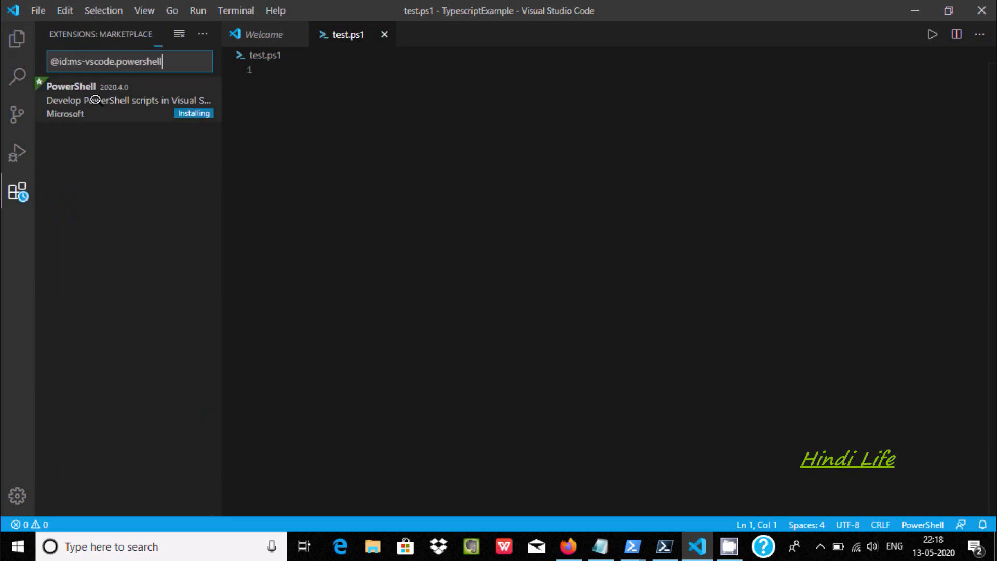
left_click(78, 98)
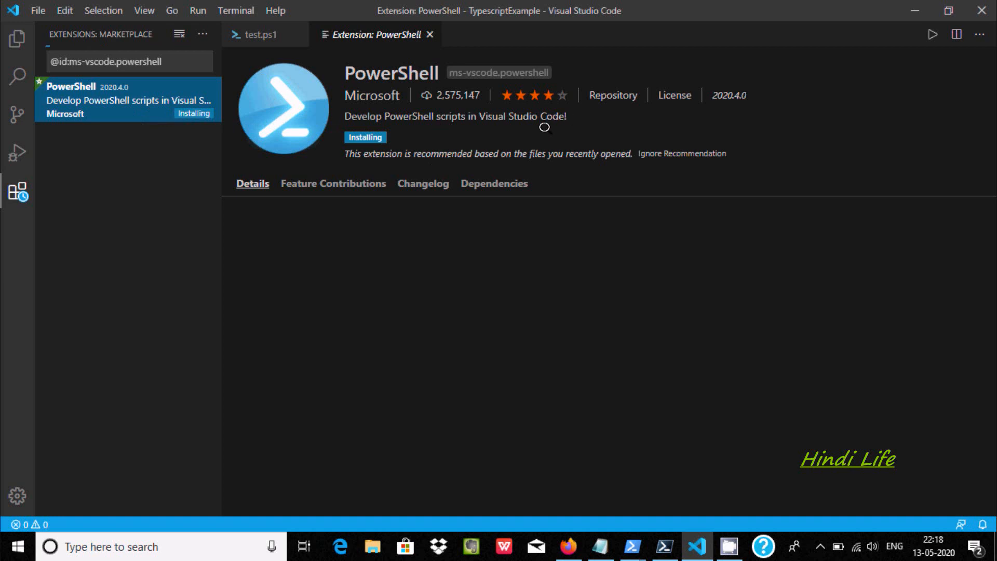
left_click(338, 183)
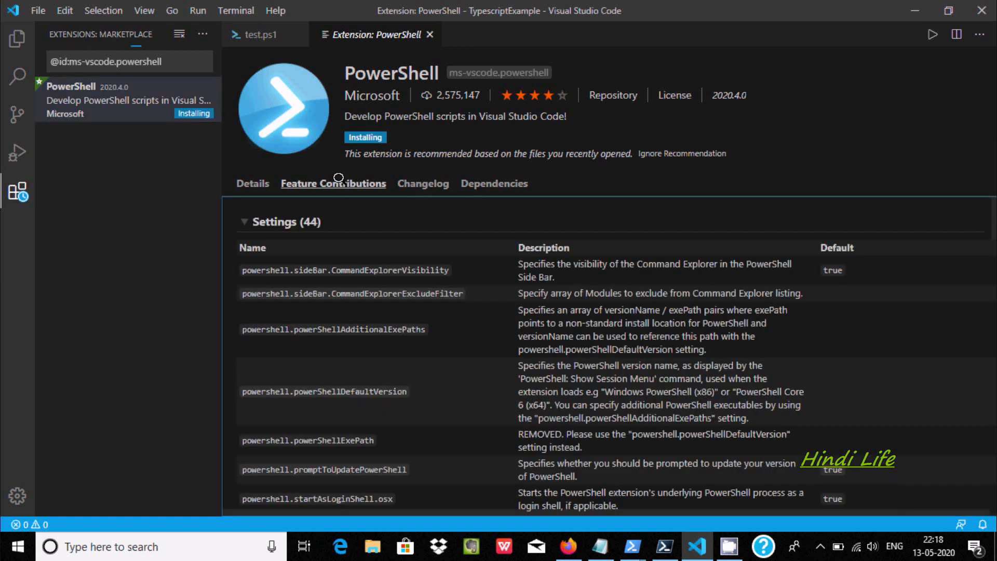
left_click(415, 184)
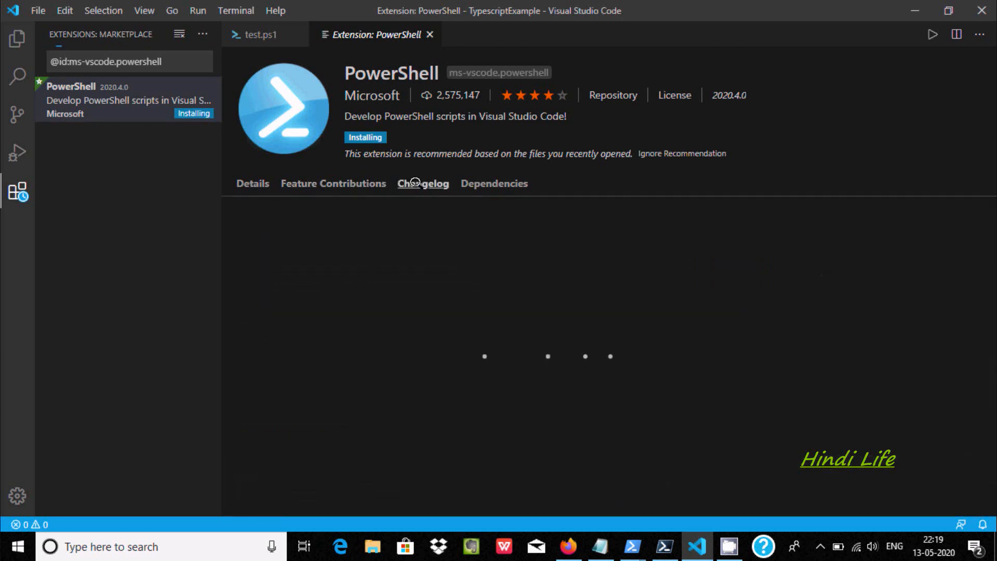
left_click(494, 182)
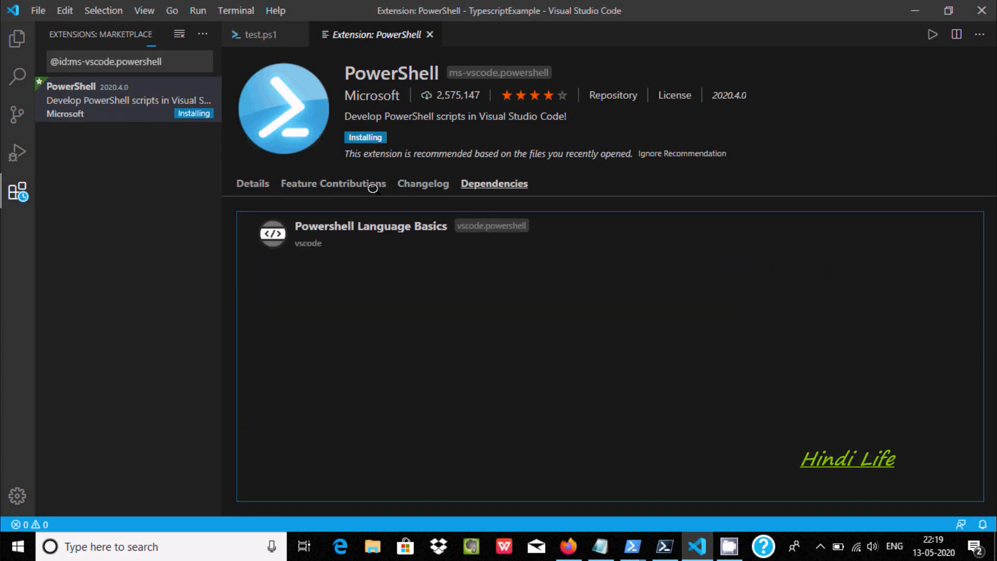
Return to the extension's Details description while the PowerShell Integrated Console starts.
left_click(246, 181)
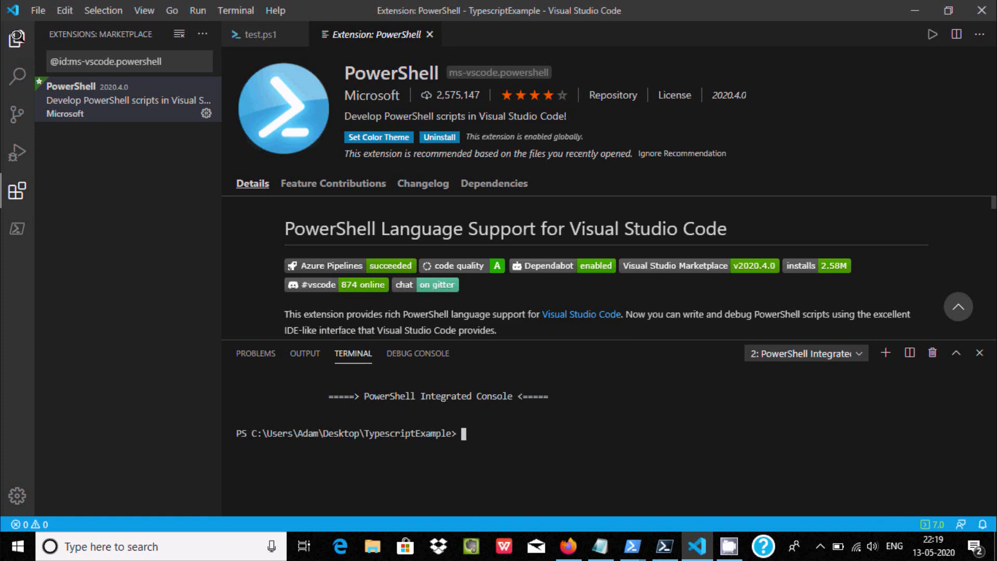
Close the PowerShell extension page, show the Output panel and list the installed extensions.
left_click(16, 227)
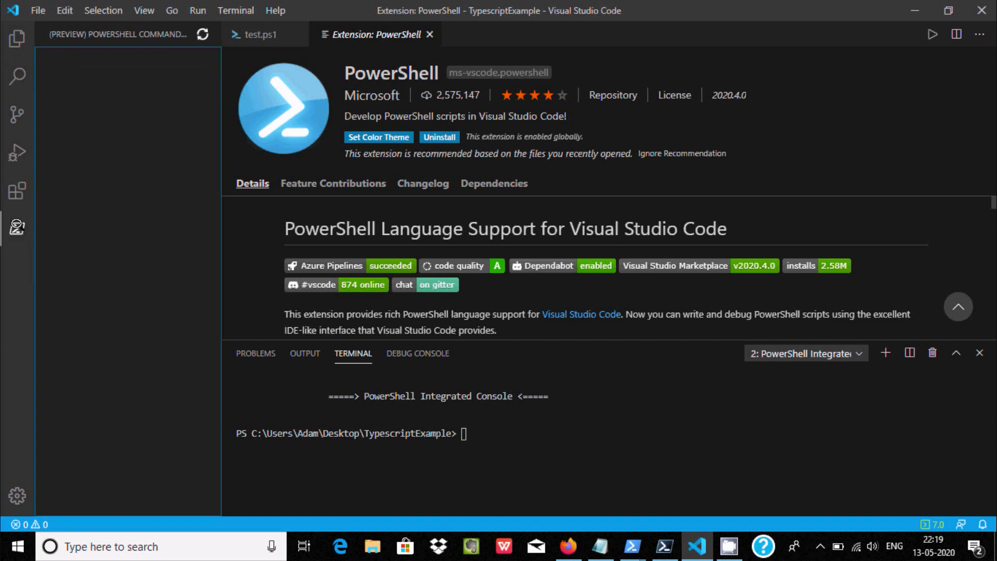
left_click(16, 38)
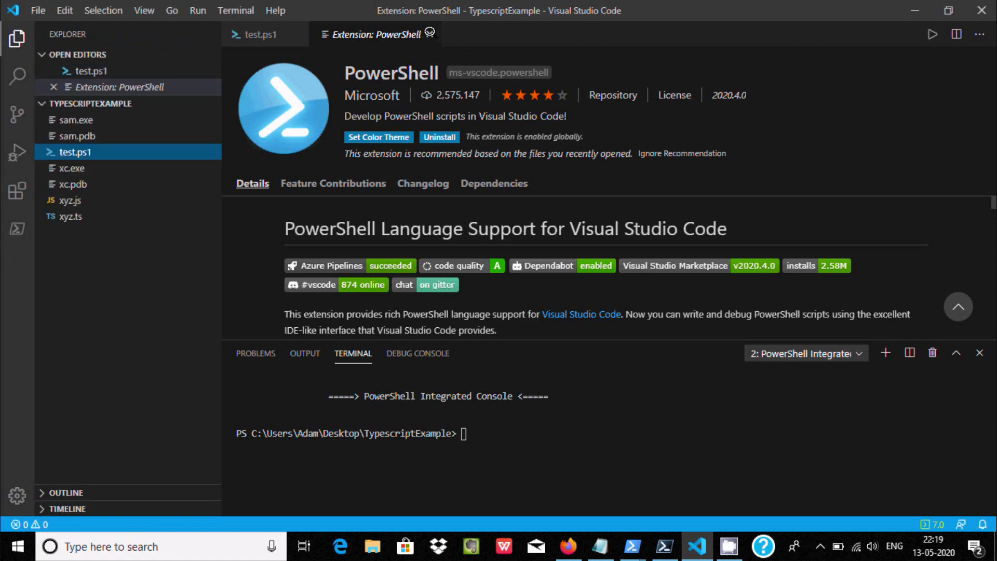
left_click(429, 34)
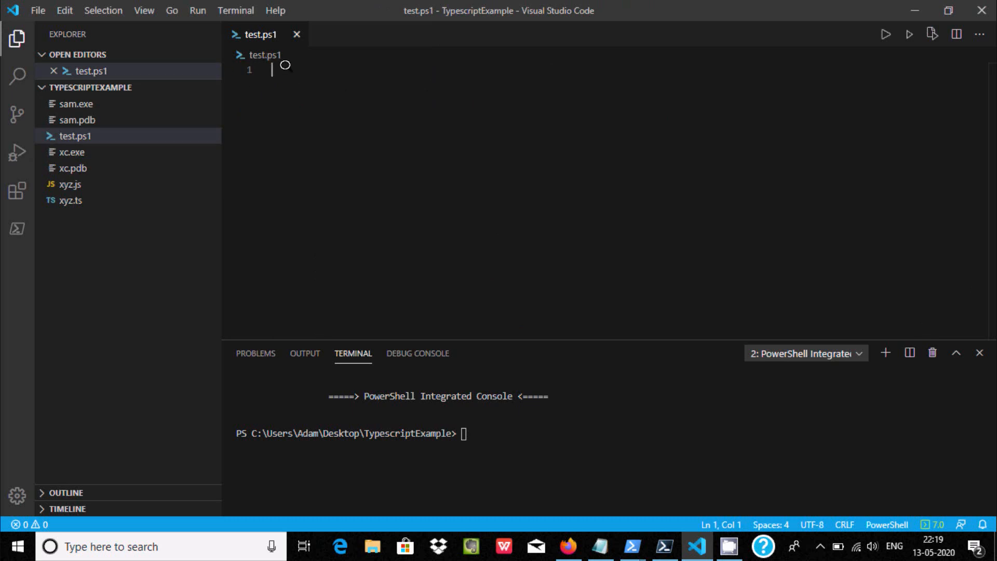
left_click(305, 353)
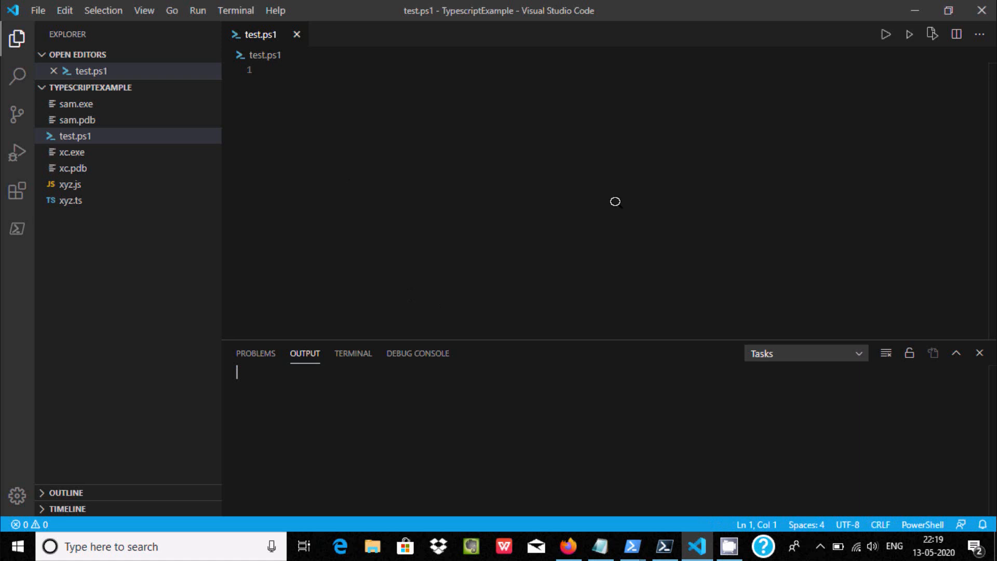
left_click(16, 190)
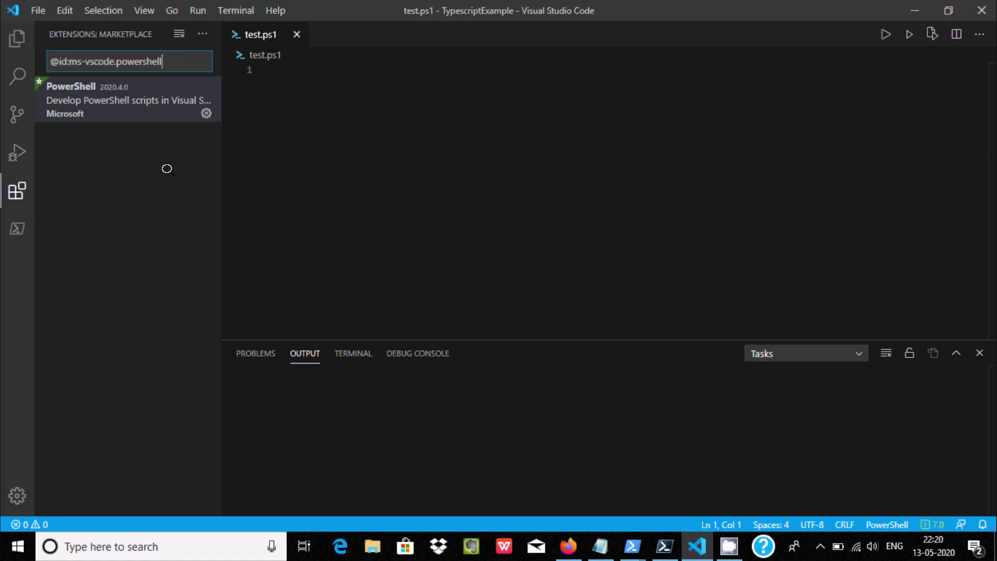
Search the marketplace for 'code' and review Code Runner's supported languages on its details page.
key("ctrl+a")
key("BackSpace")
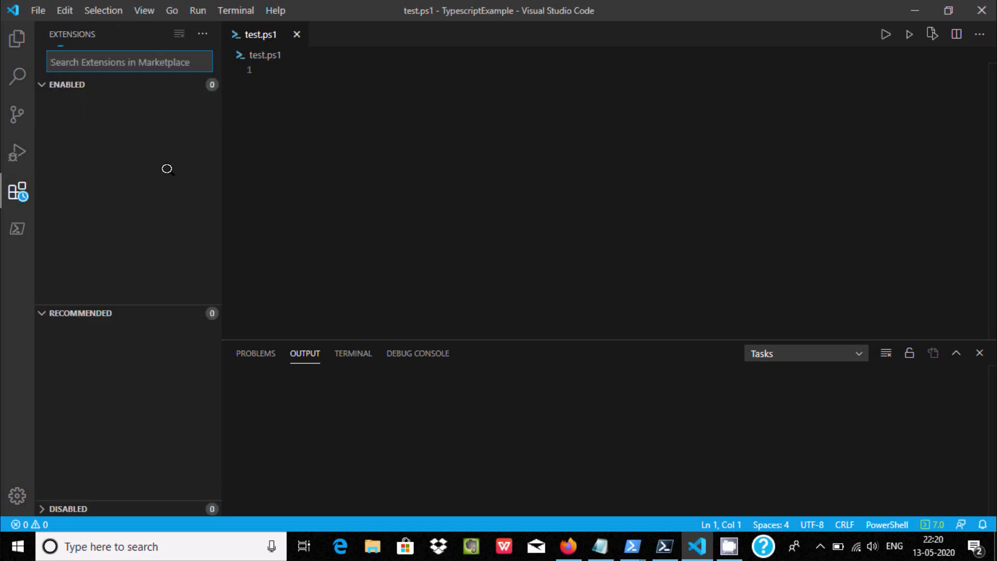
type("code")
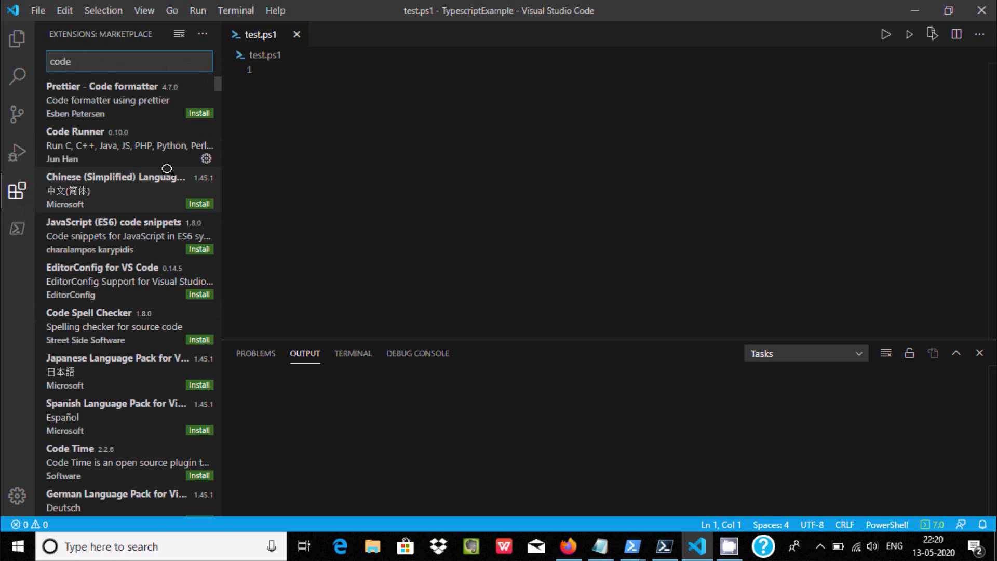
left_click(141, 140)
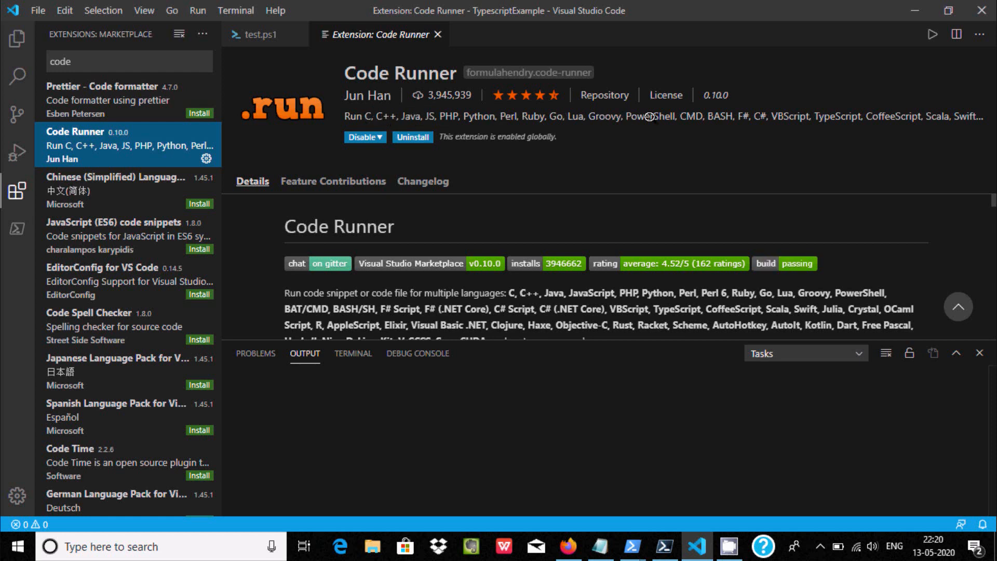
mouse_move(628, 115)
left_mouse_down()
mouse_move(687, 118)
mouse_move(671, 118)
left_mouse_up()
left_click(825, 161)
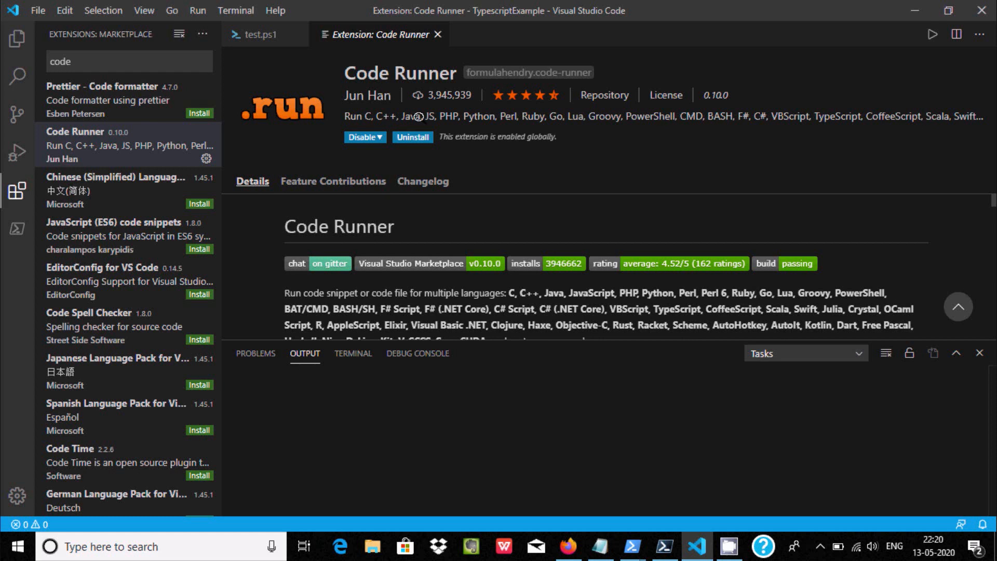
Close the Code Runner page and paste the Write-Host "Hello, World!" line from Notepad into test.ps1.
left_click(17, 38)
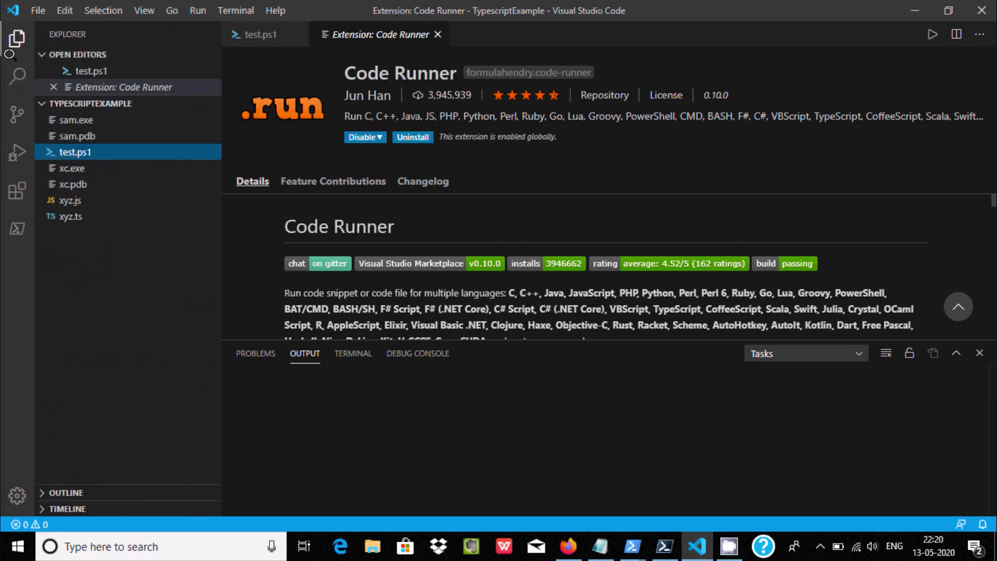
left_click(437, 33)
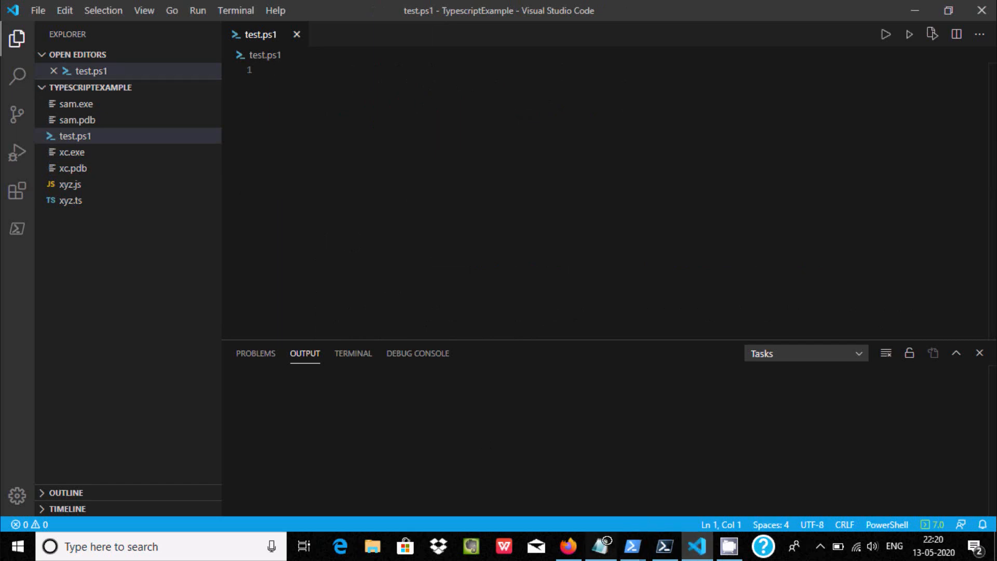
left_click(600, 546)
right_click(387, 248)
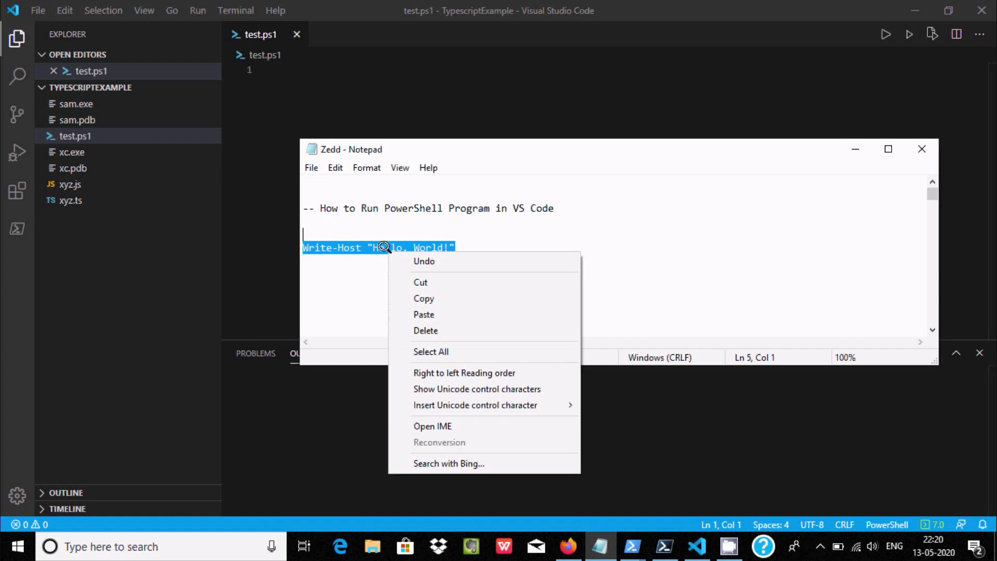
left_click(405, 298)
left_click(295, 88)
right_click(297, 95)
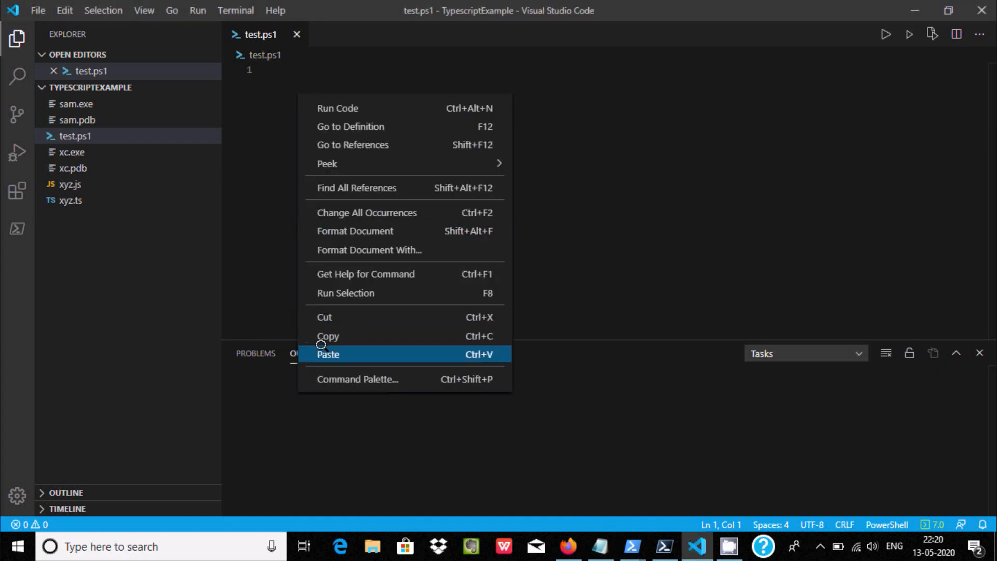
left_click(327, 354)
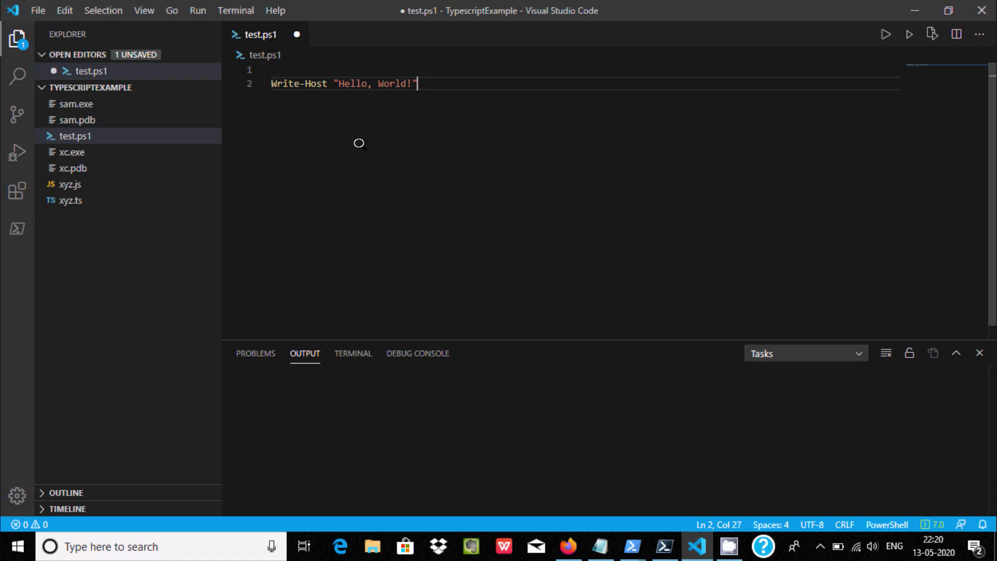
Run test.ps1 without debugging so the PowerShell Integrated Console prints Hello, World!
left_click(199, 10)
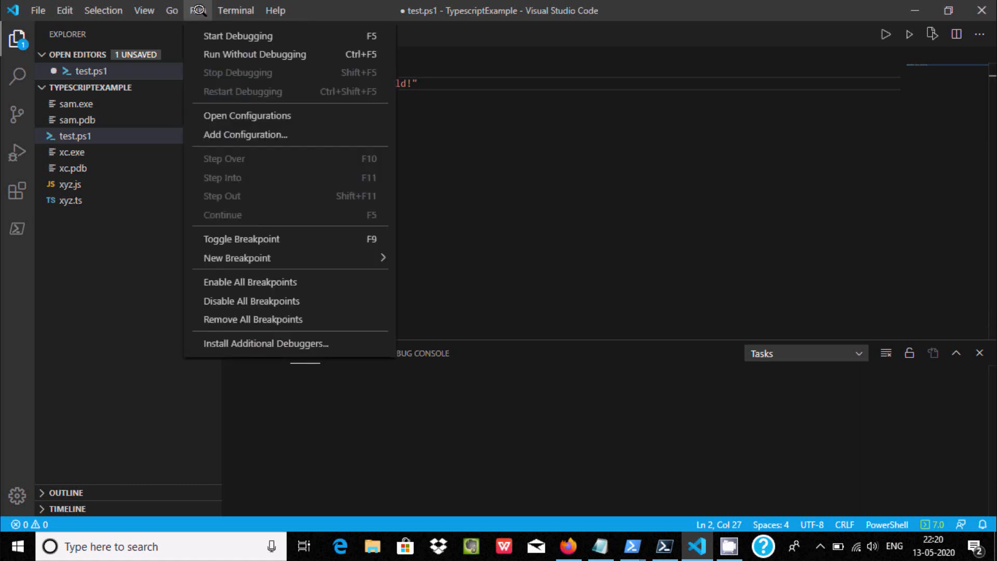
left_click(226, 54)
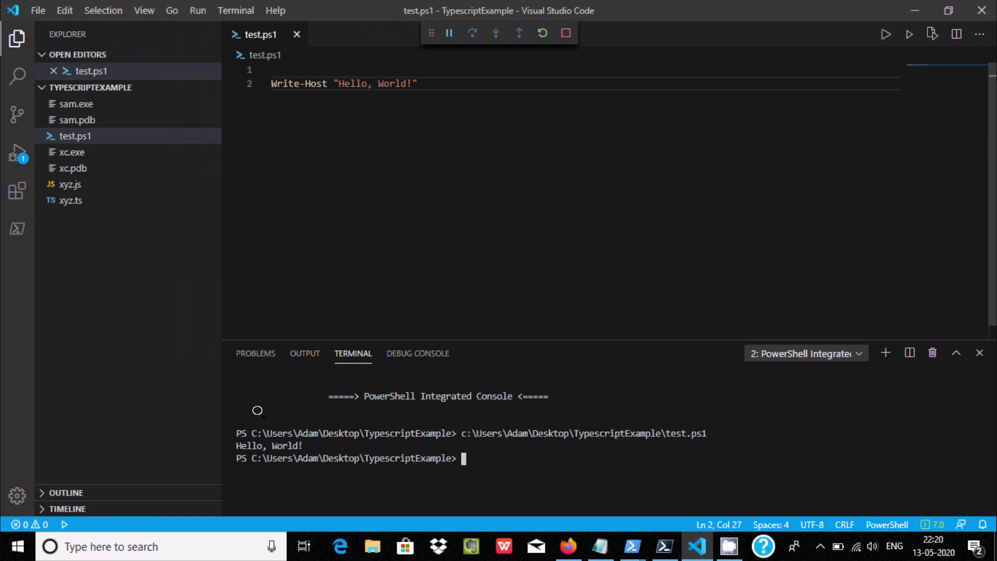
left_click_drag(236, 445, 302, 445)
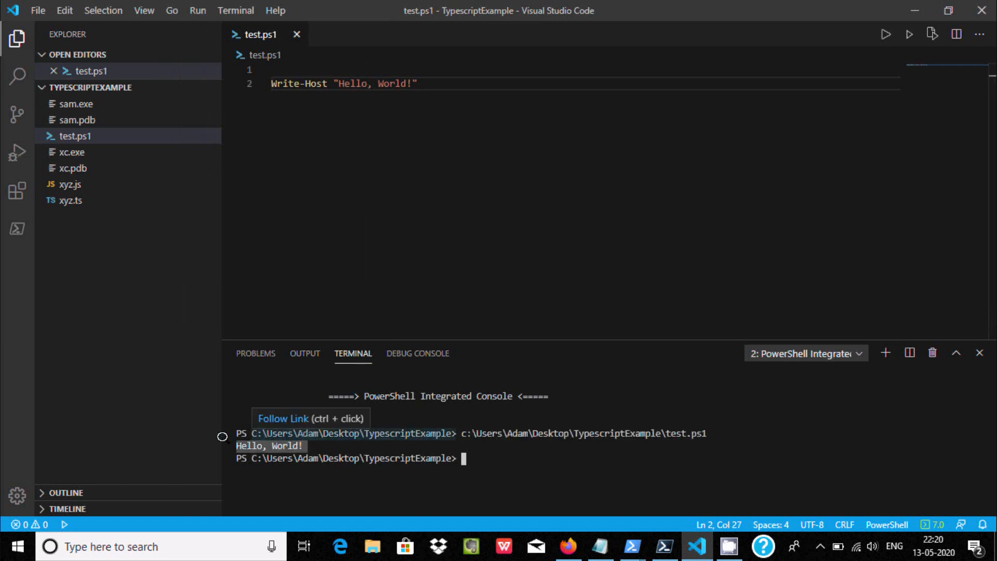
left_click(462, 458)
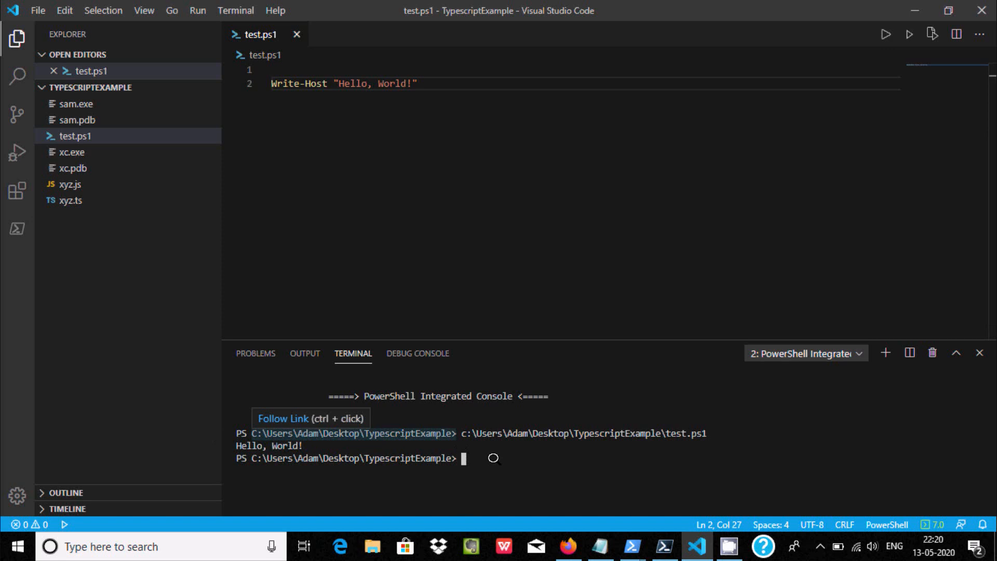
type("$")
type("((")
type(" = ")
type("9")
Assign $r1 = 9 and $r2 = 8 in the PowerShell terminal.
key("Return")
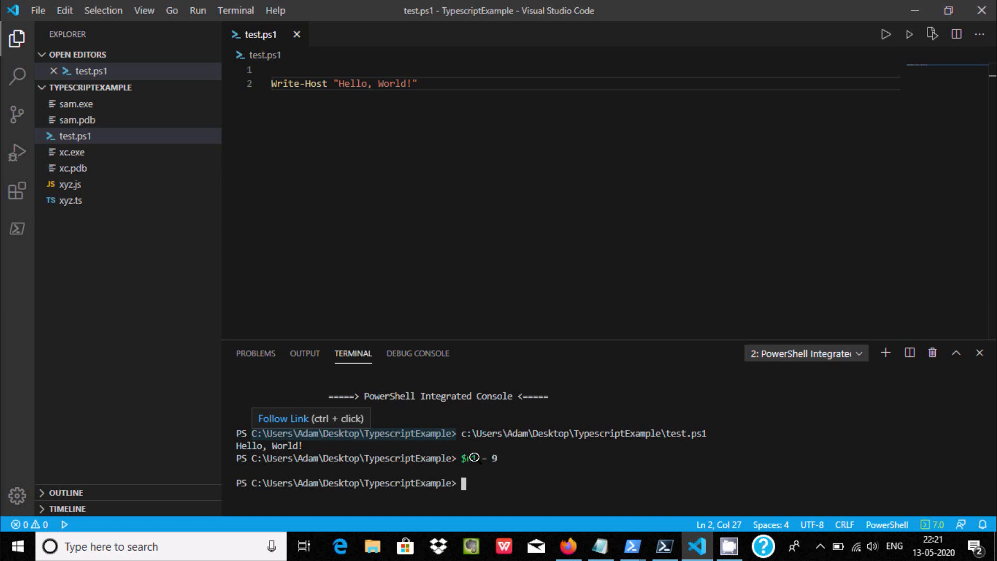
type("$")
type("r2")
type(" = ")
type("8")
key("Return")
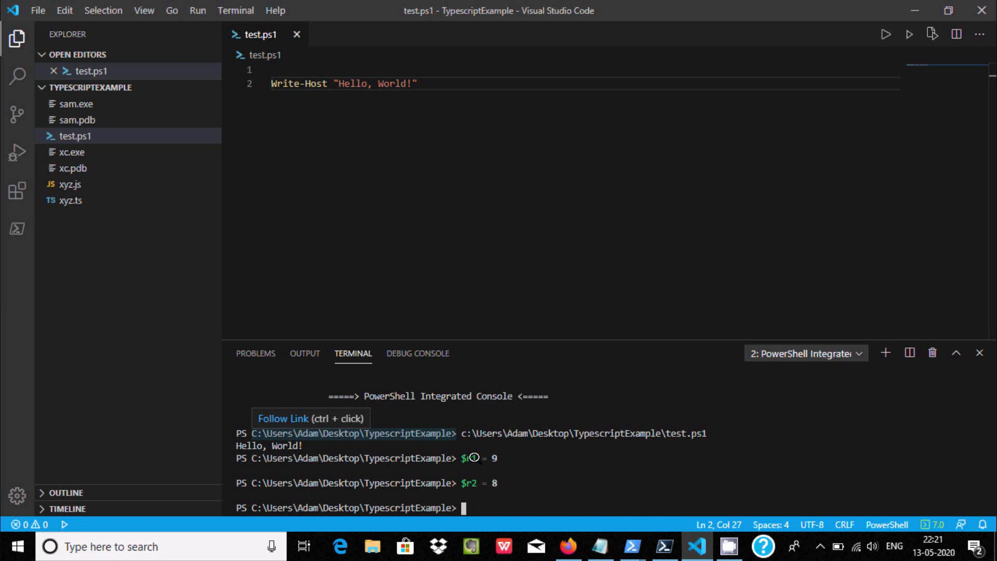
type("$")
type("r1 ")
type("+")
type(" $e2")
Run $r1 + $r2, correcting the mistyped $e2 via history recall, to get 17.
key("Return")
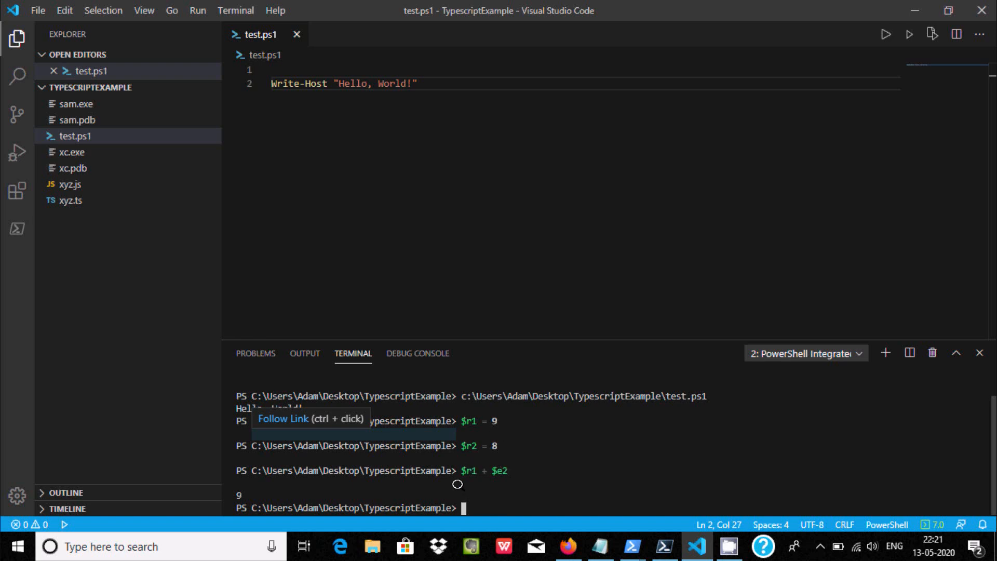
key("Up")
key("Left")
key("Left")
key("Right")
key("Right")
key("Left")
key("Left")
key("Delete")
key("Delete")
type("r2")
key("Return")
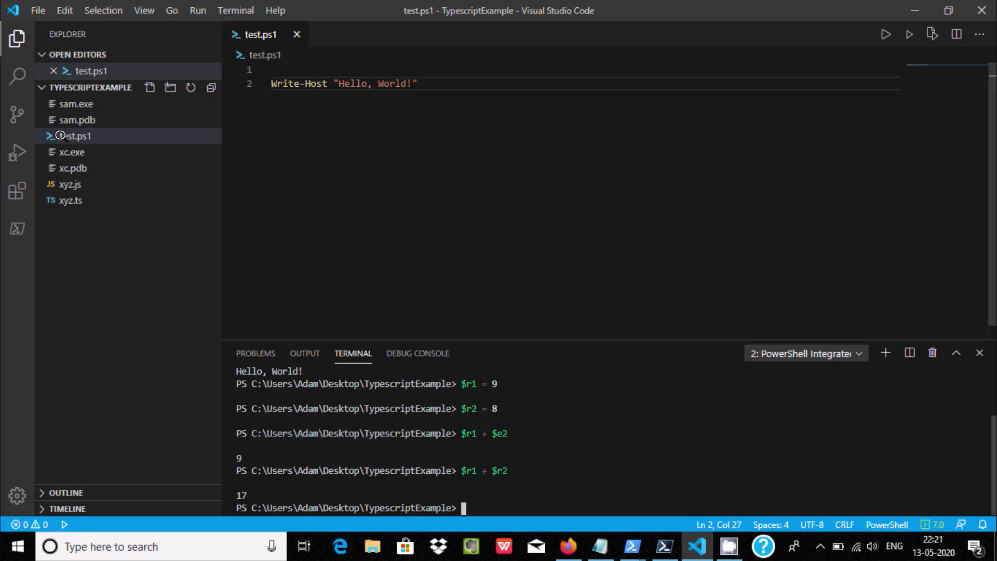
Search the Extensions marketplace for powershell and show the Microsoft PowerShell extension's details.
left_click(16, 189)
type("cod")
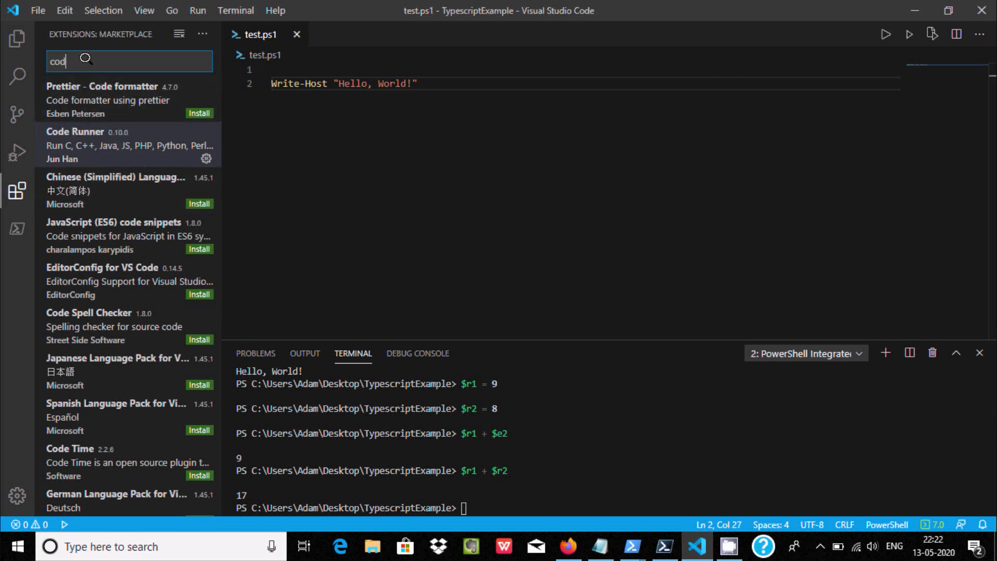
key("BackSpace")
key("BackSpace")
key("BackSpace")
type("po")
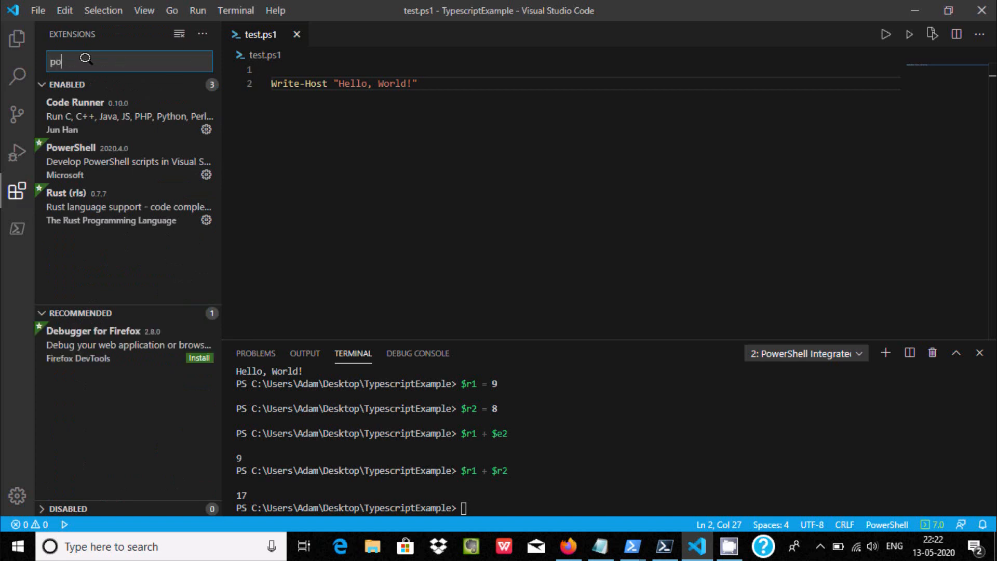
type("wers")
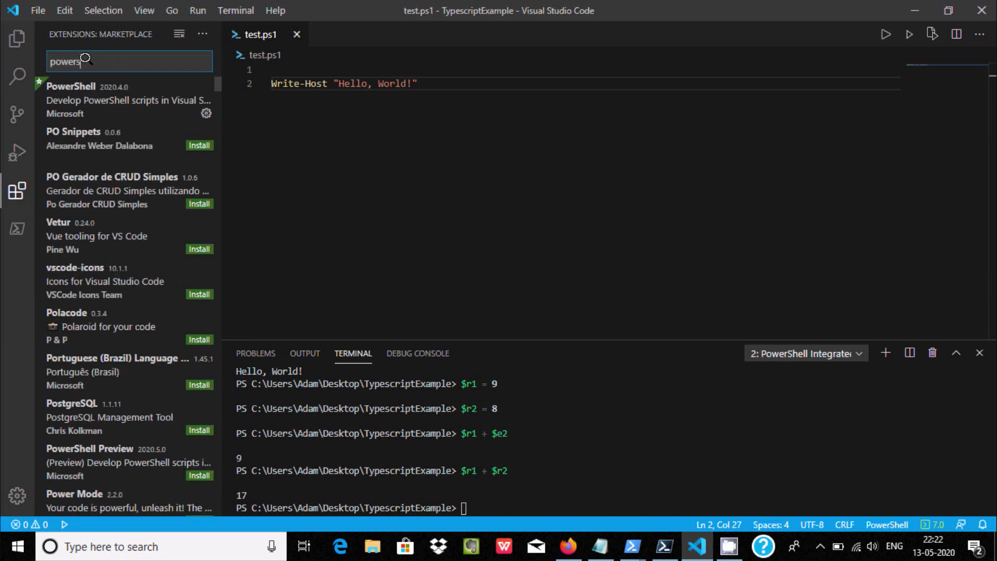
type("hell")
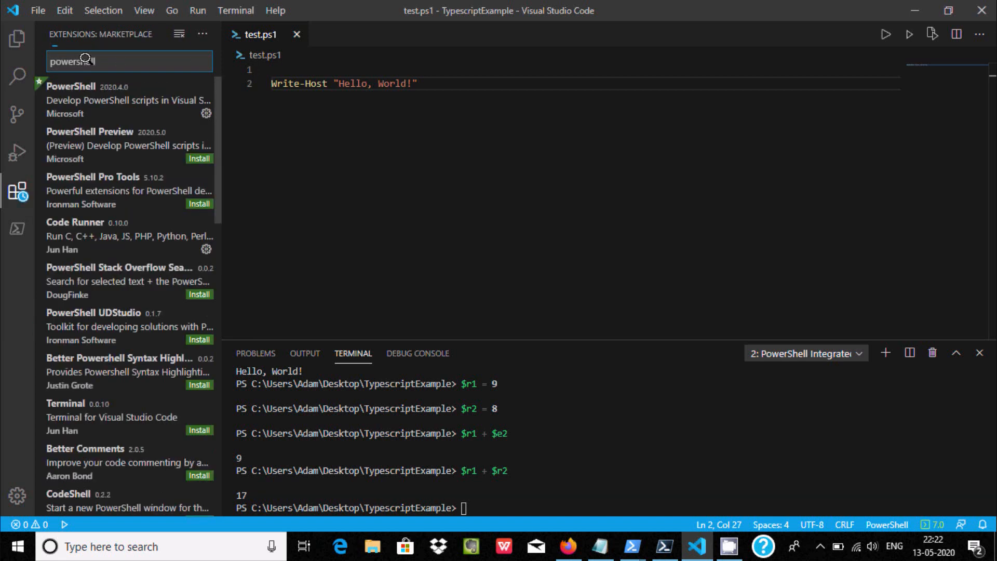
left_click(81, 84)
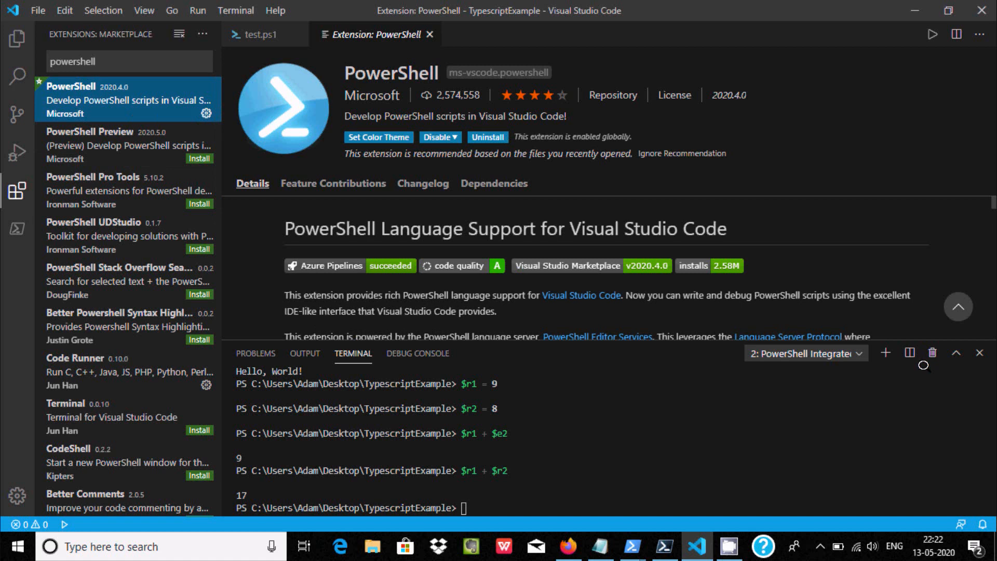
Hide the terminal to read the extension description, then return to test.ps1.
key("ctrl+grave")
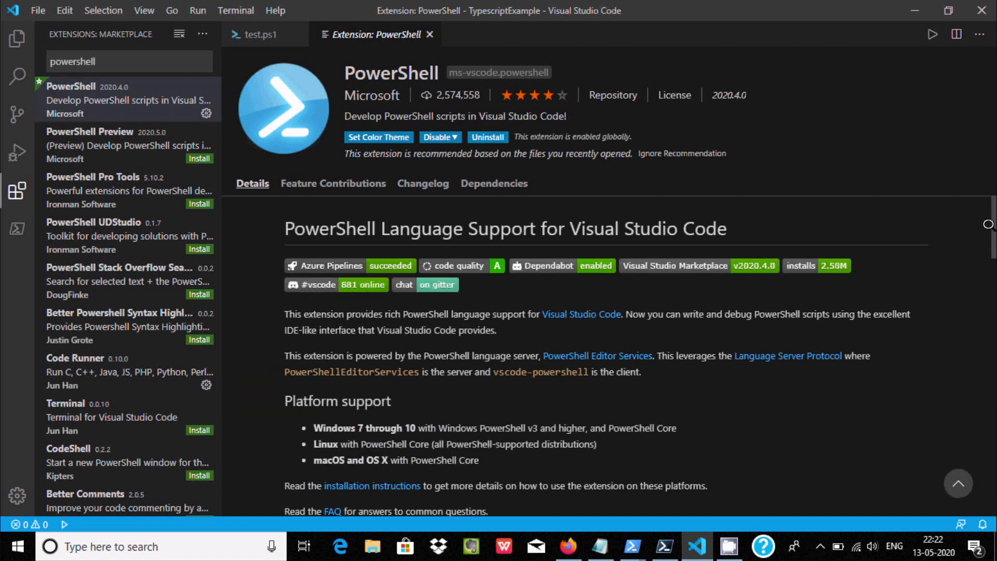
mouse_move(986, 244)
left_mouse_down()
mouse_move(991, 425)
mouse_move(986, 226)
left_mouse_up()
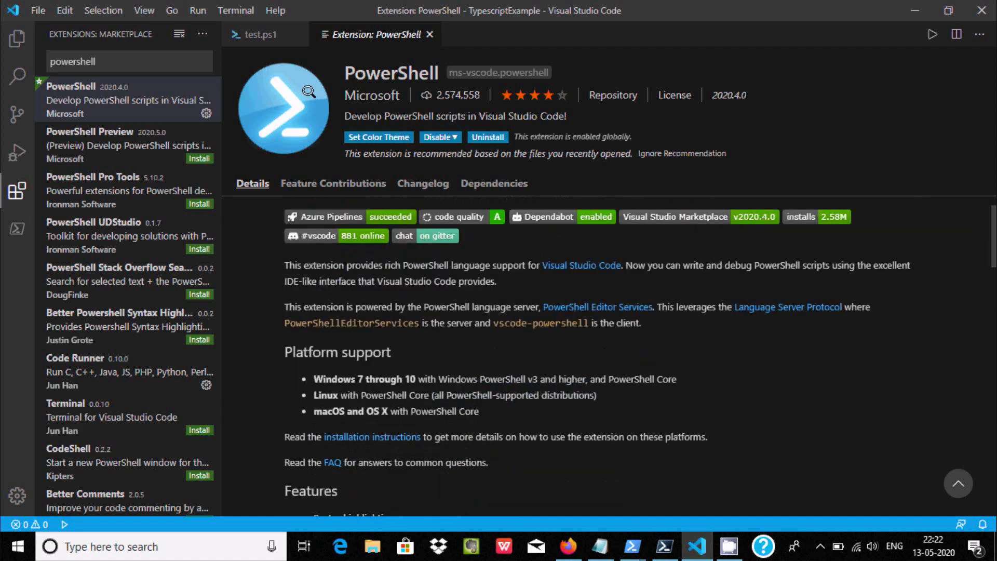
left_click(250, 34)
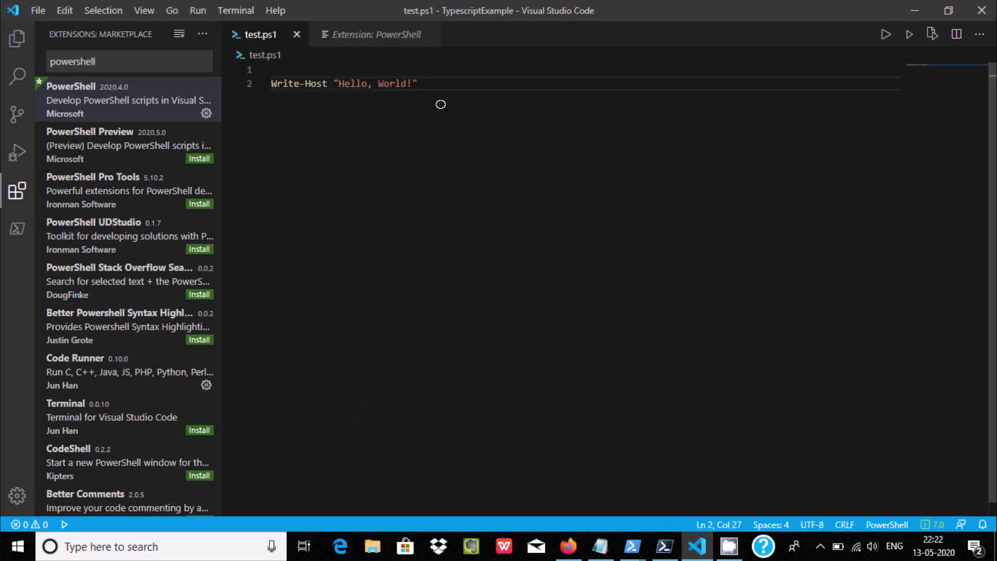
Show the TypescriptExample file listing in the Explorer sidebar.
left_click(6, 28)
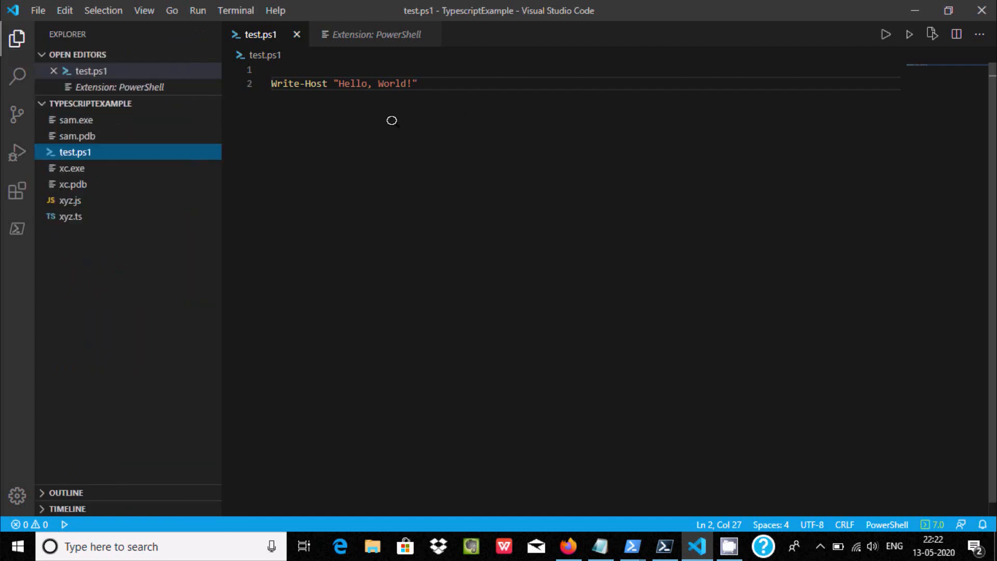